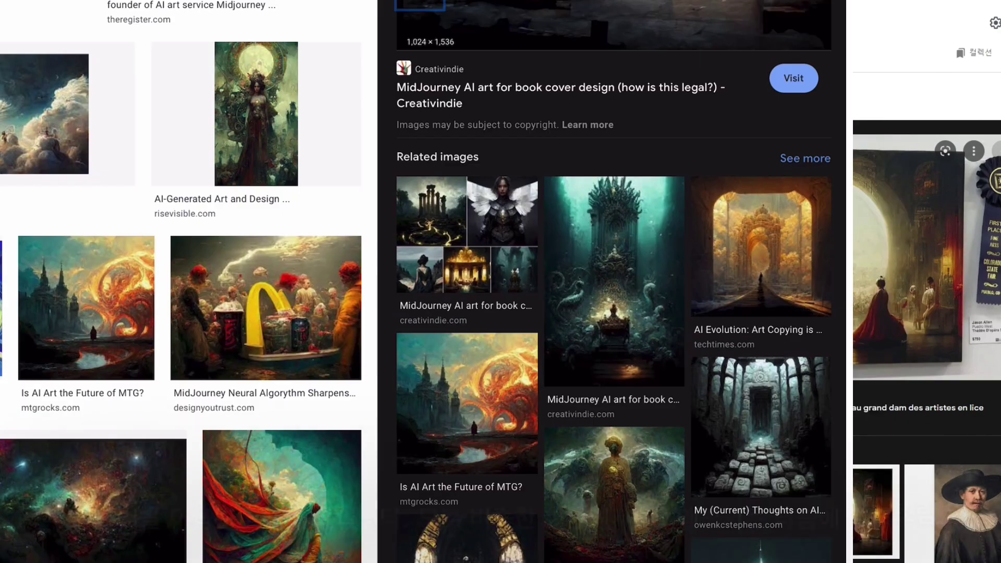
- Preview the golden-robed figure among the related Midjourney images
{"action": "left_click", "coordinate": [614, 495]}
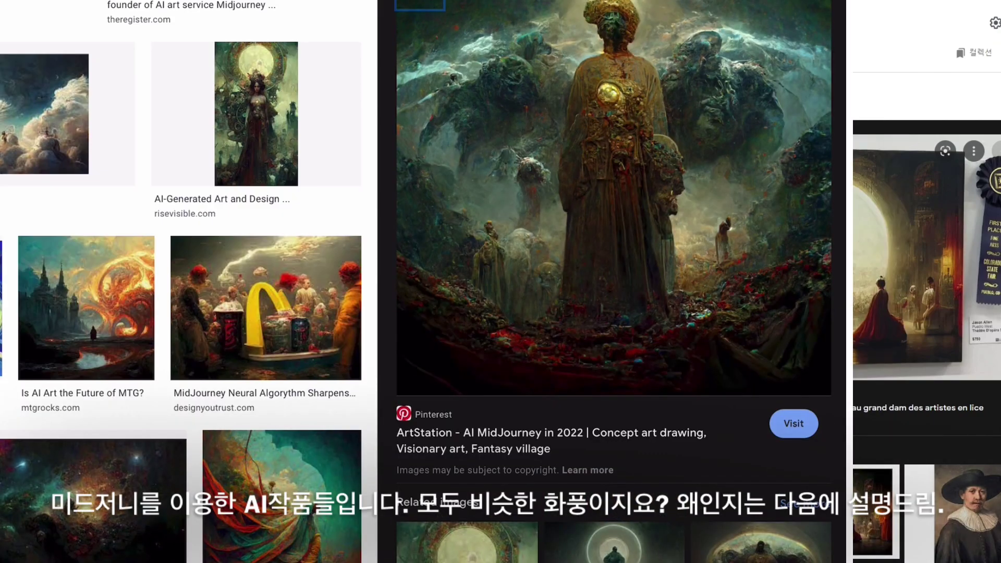
{"action": "scroll", "coordinate": [614, 281], "scroll_direction": "down", "scroll_amount": 8}
{"action": "scroll", "coordinate": [614, 281], "scroll_direction": "down", "scroll_amount": 2}
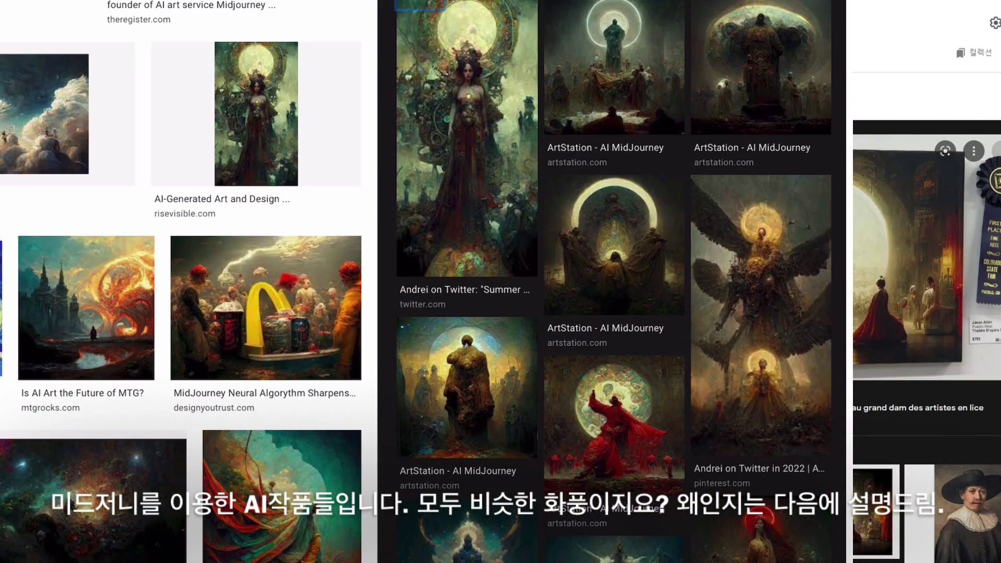
- Preview the winged golden-halo artwork and browse further down the Related images grid
{"action": "left_click", "coordinate": [748, 480]}
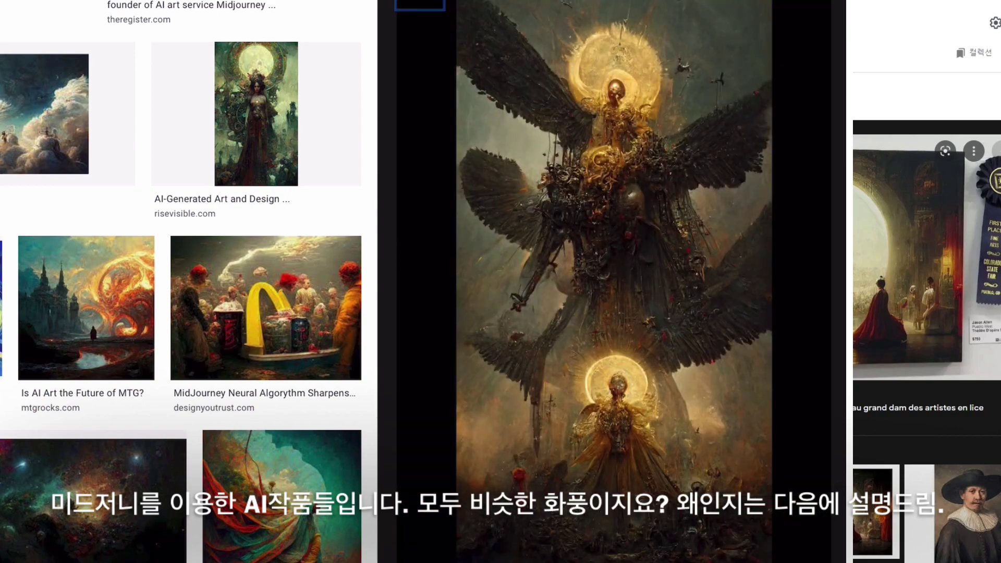
{"action": "scroll", "coordinate": [614, 281], "scroll_direction": "down", "scroll_amount": 8}
{"action": "scroll", "coordinate": [614, 281], "scroll_direction": "down", "scroll_amount": 4}
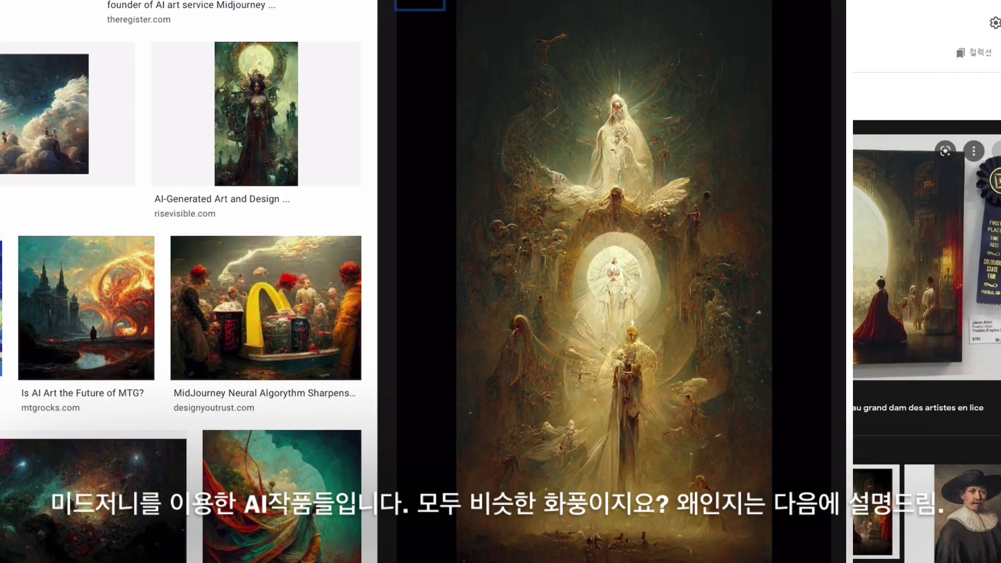
{"action": "scroll", "coordinate": [614, 282], "scroll_direction": "down", "scroll_amount": 8}
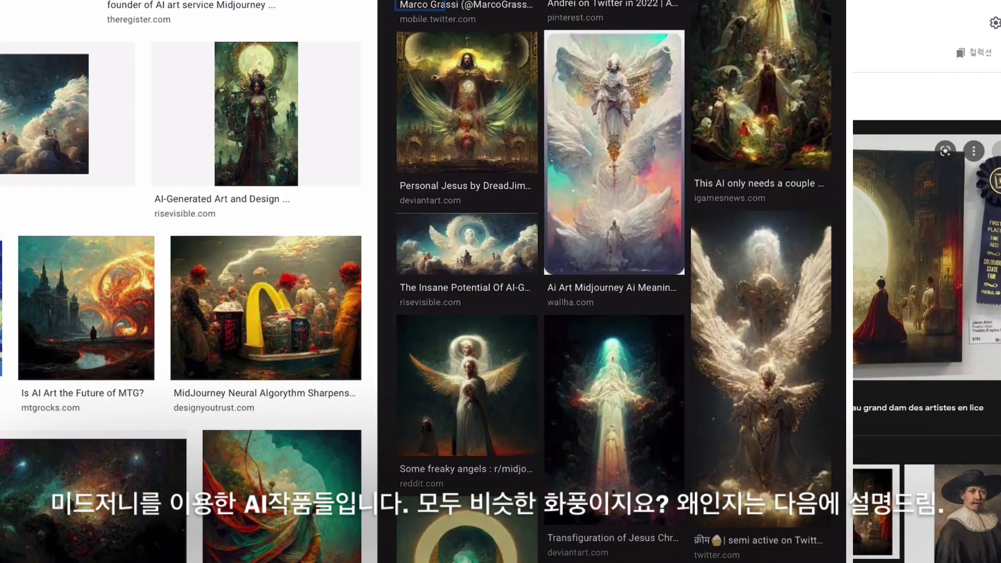
{"action": "scroll", "coordinate": [614, 282], "scroll_direction": "down", "scroll_amount": 3}
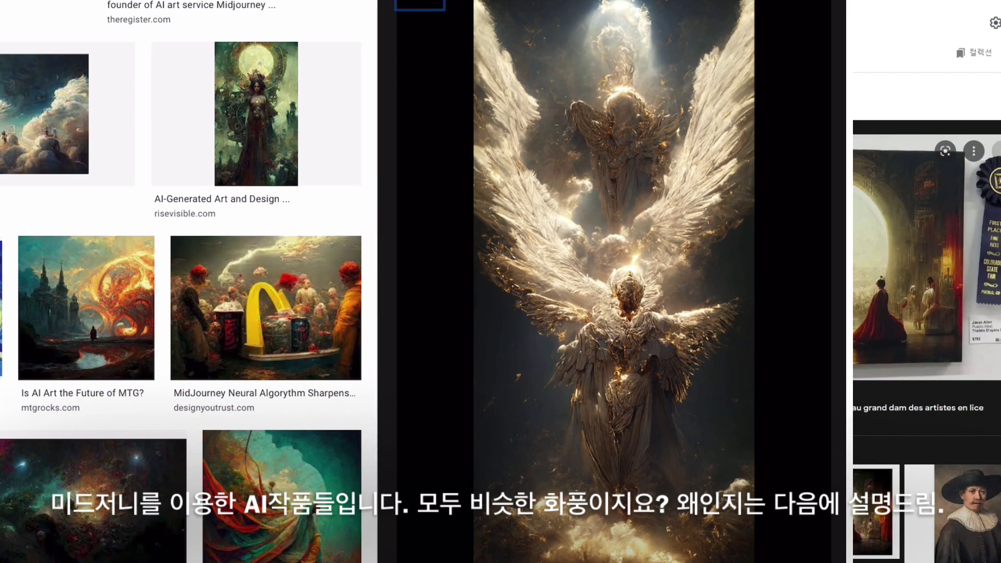
{"action": "scroll", "coordinate": [614, 281], "scroll_direction": "down", "scroll_amount": 5}
{"action": "scroll", "coordinate": [614, 282], "scroll_direction": "down", "scroll_amount": 2}
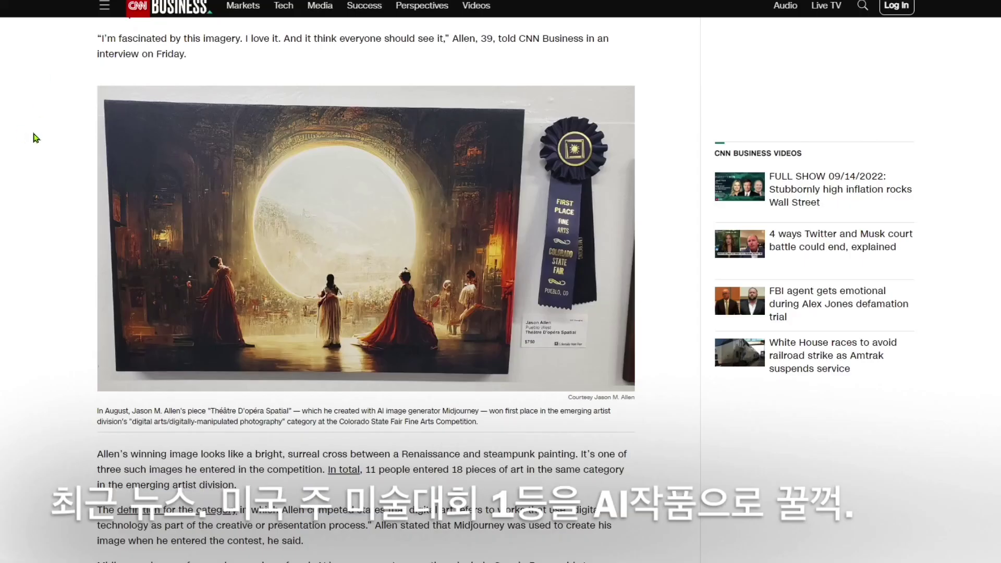
- Highlight 'an art contest' and 'artists' in the CNN article headline
{"action": "scroll", "coordinate": [33, 138], "scroll_direction": "up", "scroll_amount": 5}
{"action": "scroll", "coordinate": [33, 141], "scroll_direction": "up", "scroll_amount": 5}
{"action": "left_click_drag", "start_coordinate": [155, 119], "coordinate": [364, 127]}
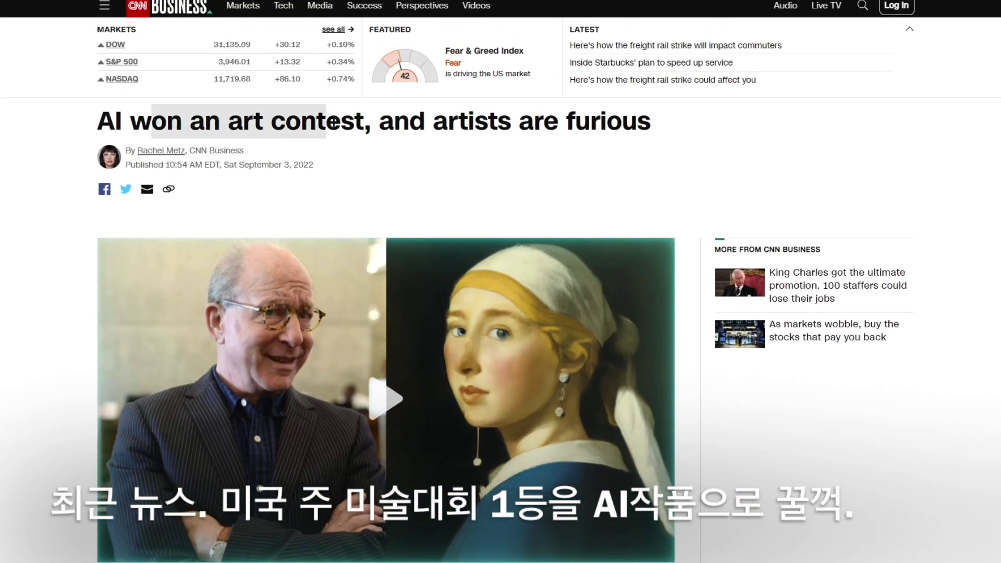
{"action": "left_click", "coordinate": [357, 132]}
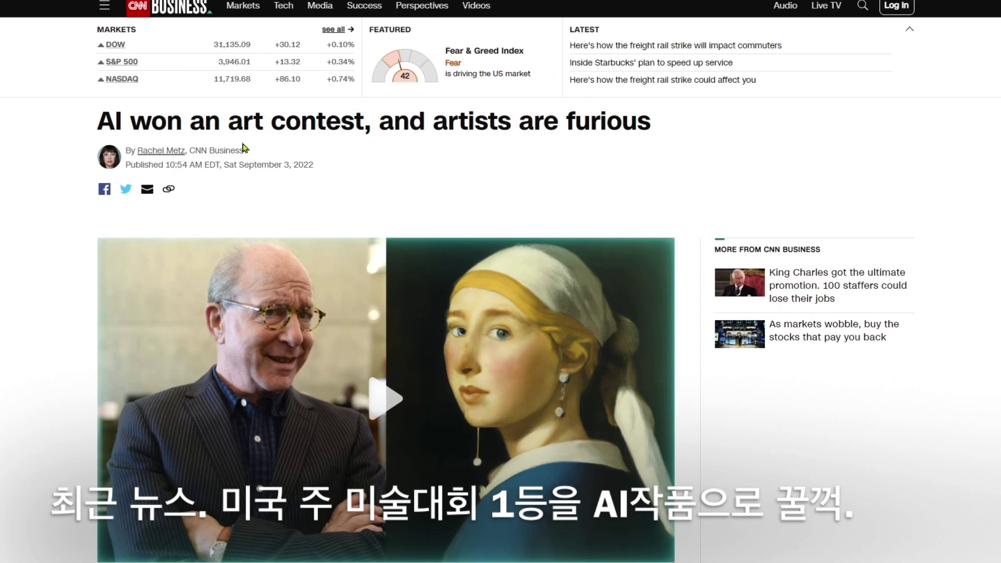
{"action": "double_click", "coordinate": [501, 122]}
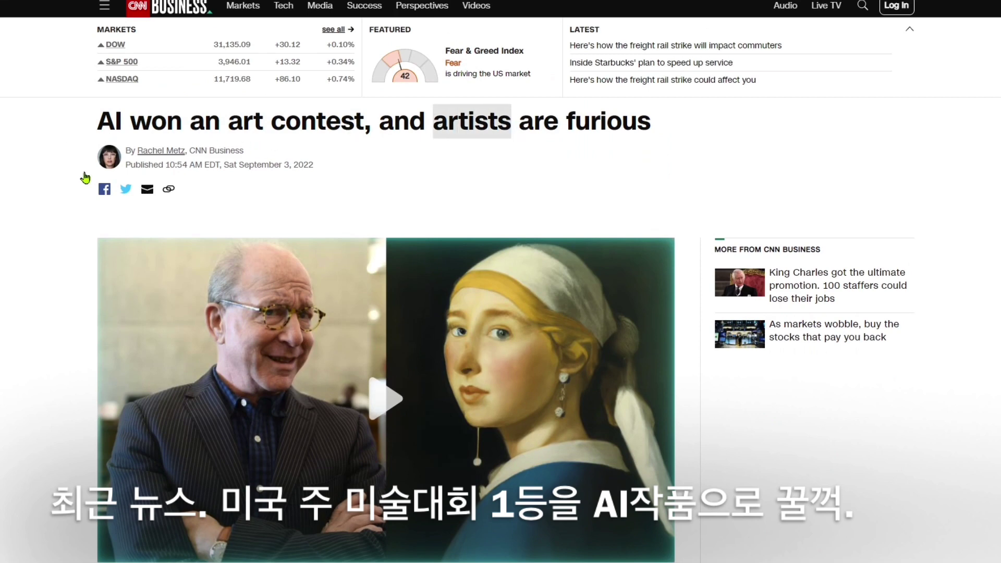
{"action": "left_click", "coordinate": [47, 163]}
- Read down the article to the Théâtre D'opéra Spatial photo
{"action": "scroll", "coordinate": [57, 172], "scroll_direction": "down", "scroll_amount": 5}
{"action": "scroll", "coordinate": [60, 169], "scroll_direction": "down", "scroll_amount": 4}
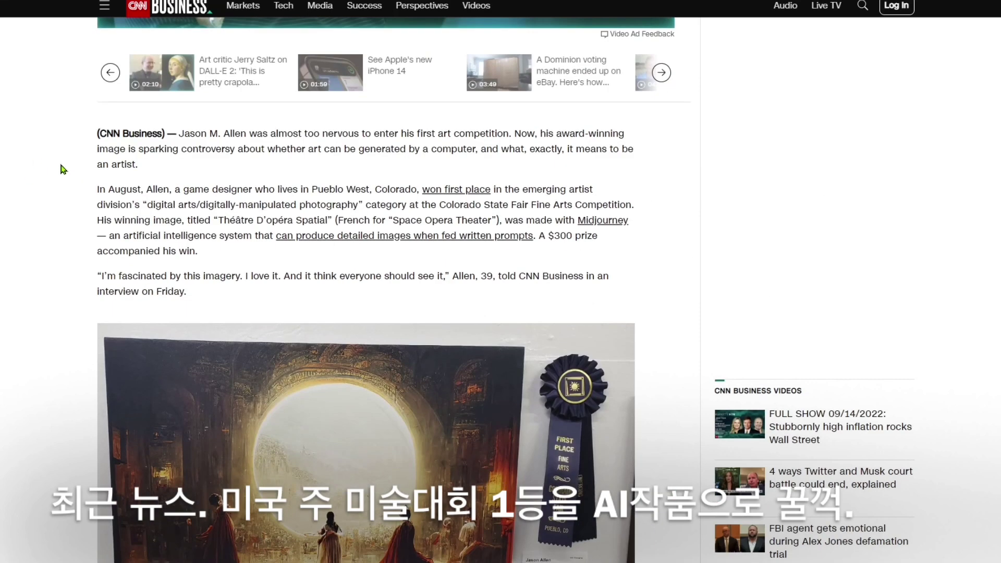
{"action": "scroll", "coordinate": [60, 169], "scroll_direction": "down", "scroll_amount": 4}
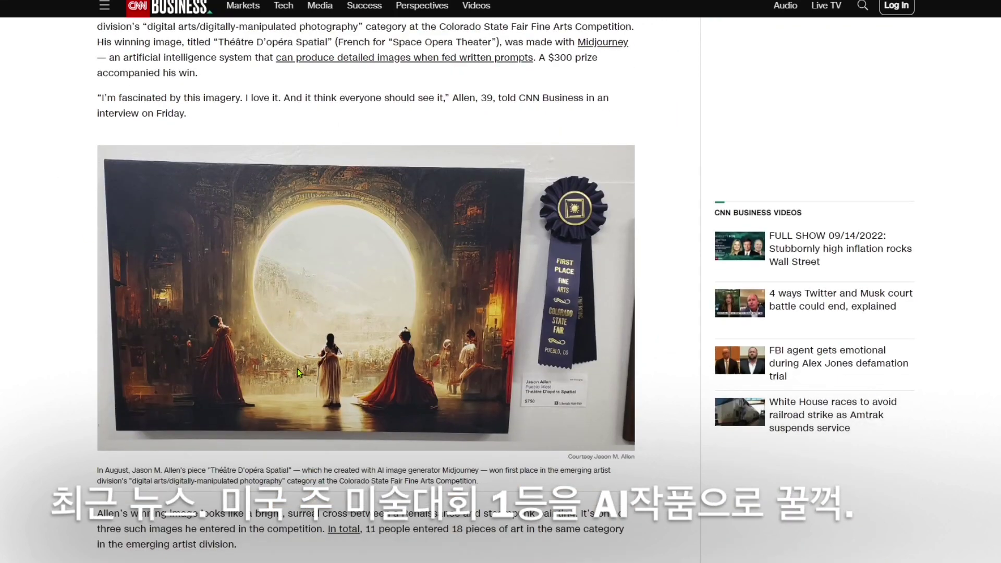
{"action": "scroll", "coordinate": [338, 353], "scroll_direction": "down", "scroll_amount": 1}
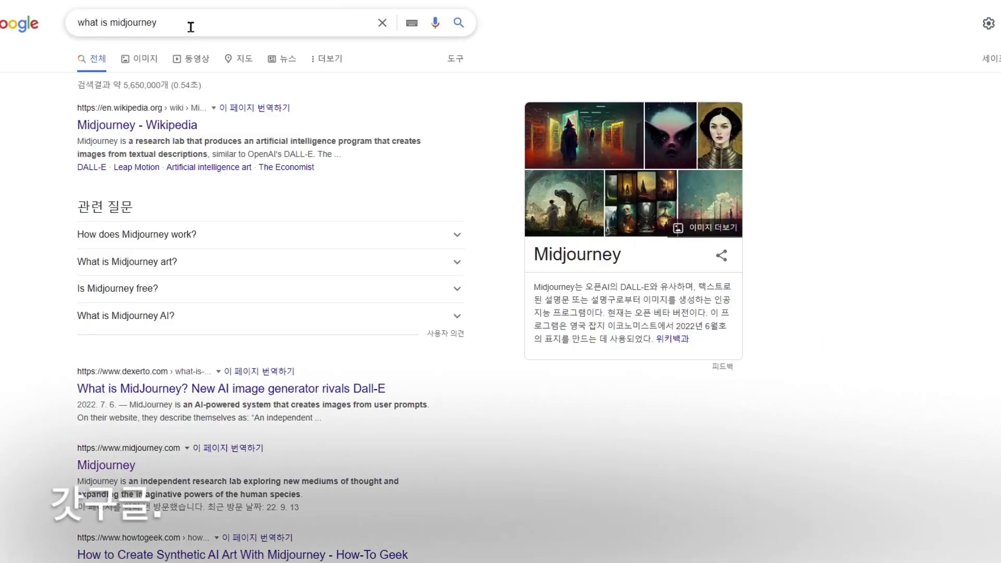
- Select the 'what is midjourney' query text in the search box
{"action": "left_click", "coordinate": [198, 26]}
{"action": "left_click_drag", "start_coordinate": [83, 22], "coordinate": [188, 22]}
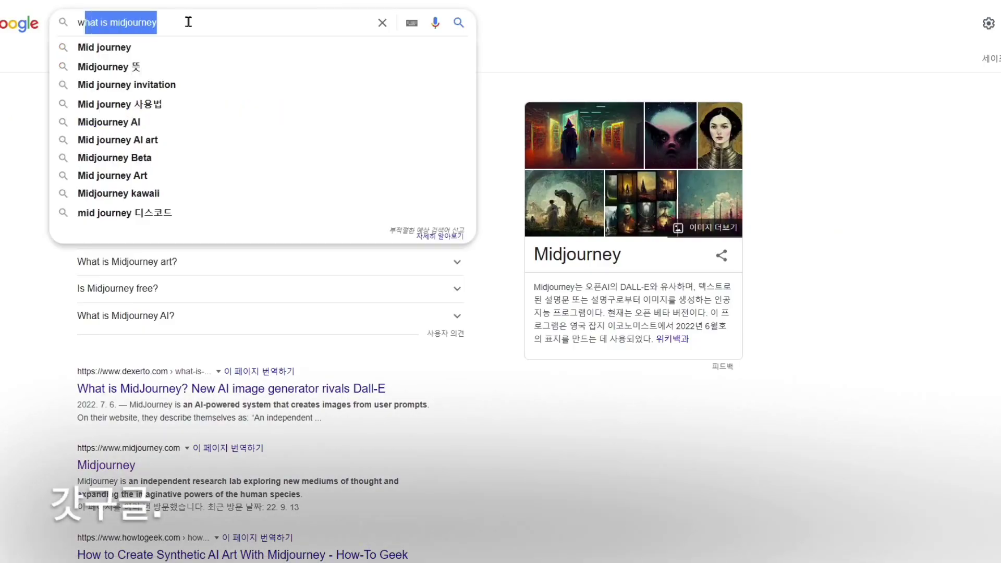
{"action": "left_click", "coordinate": [189, 22]}
{"action": "left_click", "coordinate": [579, 399]}
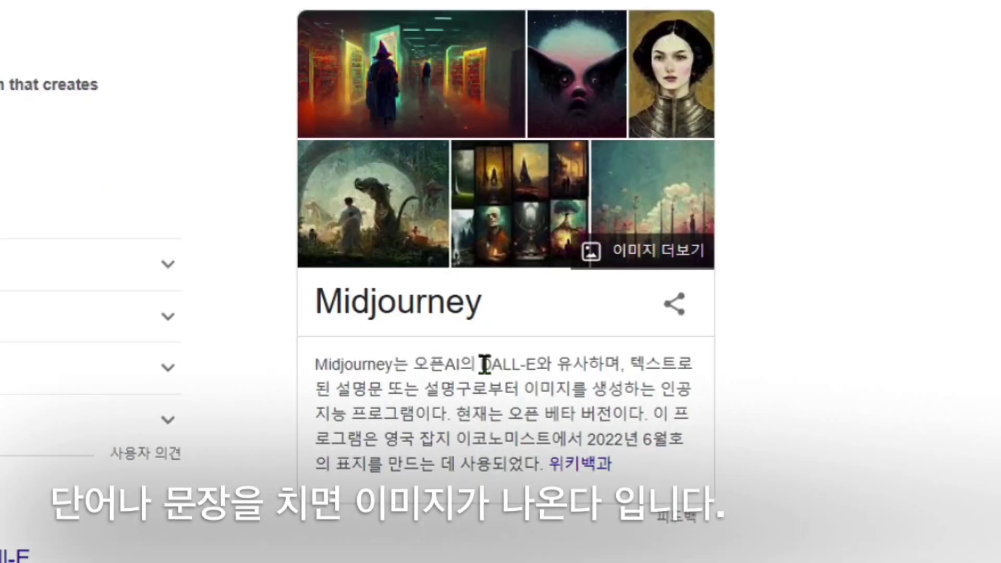
- Highlight passages such as 'DALL-E와 유사' and '지능 프로그램' in the Midjourney description
{"action": "left_click_drag", "start_coordinate": [619, 286], "coordinate": [677, 285]}
{"action": "left_click", "coordinate": [542, 360]}
{"action": "mouse_move", "coordinate": [620, 363]}
{"action": "left_mouse_down"}
{"action": "mouse_move", "coordinate": [661, 382]}
{"action": "mouse_move", "coordinate": [496, 393]}
{"action": "mouse_move", "coordinate": [693, 388]}
{"action": "left_mouse_up"}
{"action": "left_click", "coordinate": [508, 393]}
{"action": "left_click", "coordinate": [424, 414]}
{"action": "left_click_drag", "start_coordinate": [316, 412], "coordinate": [426, 413]}
{"action": "left_click", "coordinate": [768, 442]}
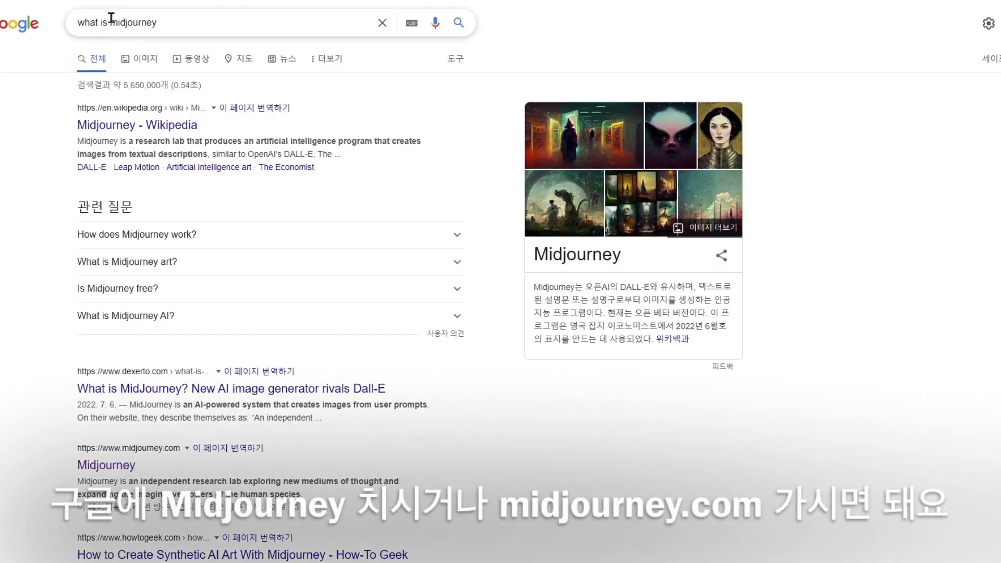
- Delete 'what is' from the query and search for just 'midjourney'
{"action": "left_click_drag", "start_coordinate": [110, 22], "coordinate": [67, 25]}
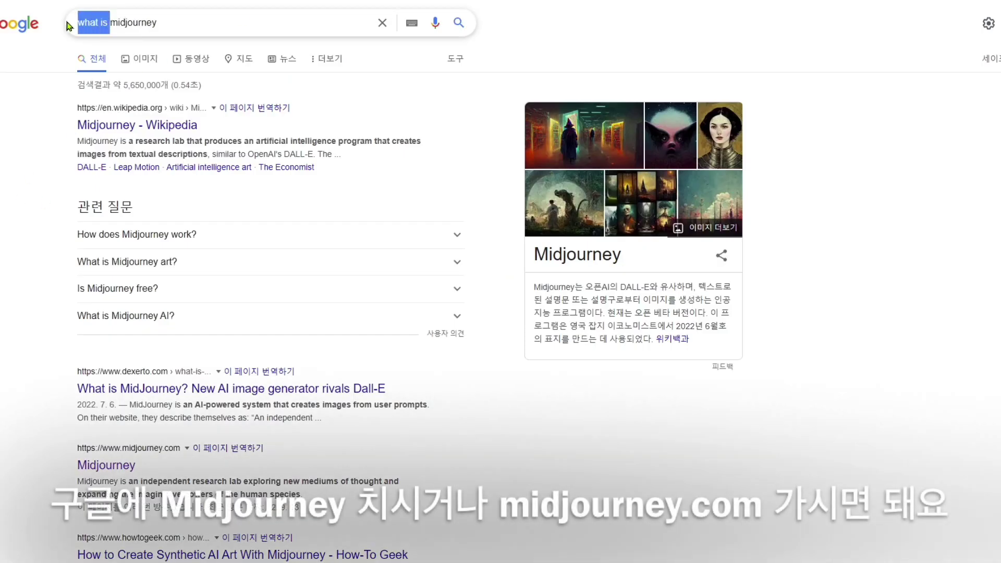
{"action": "key", "text": "BackSpace"}
{"action": "left_click", "coordinate": [66, 46]}
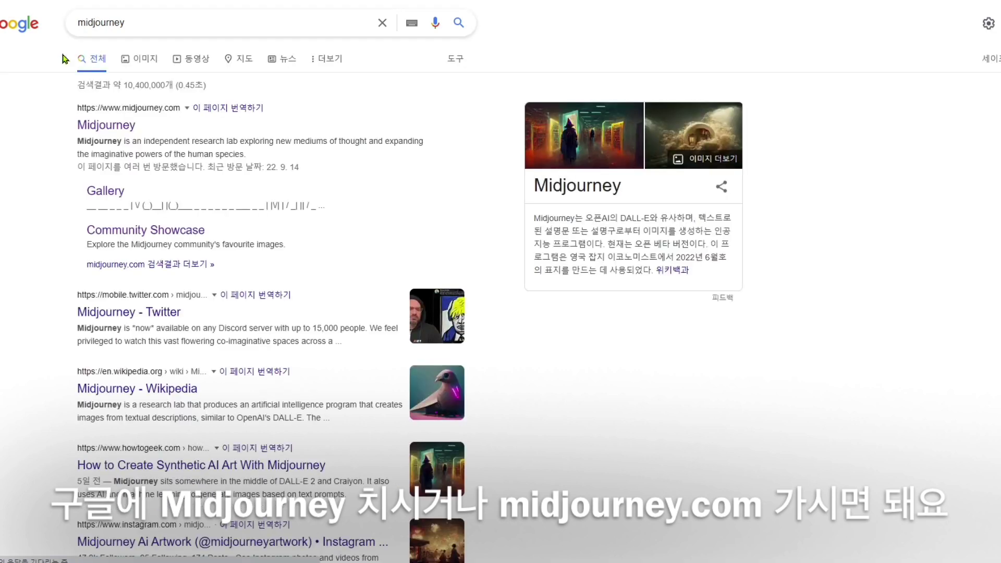
- Go to midjourney.com and choose Join the beta to reach the Discord invite
{"action": "left_click", "coordinate": [112, 132]}
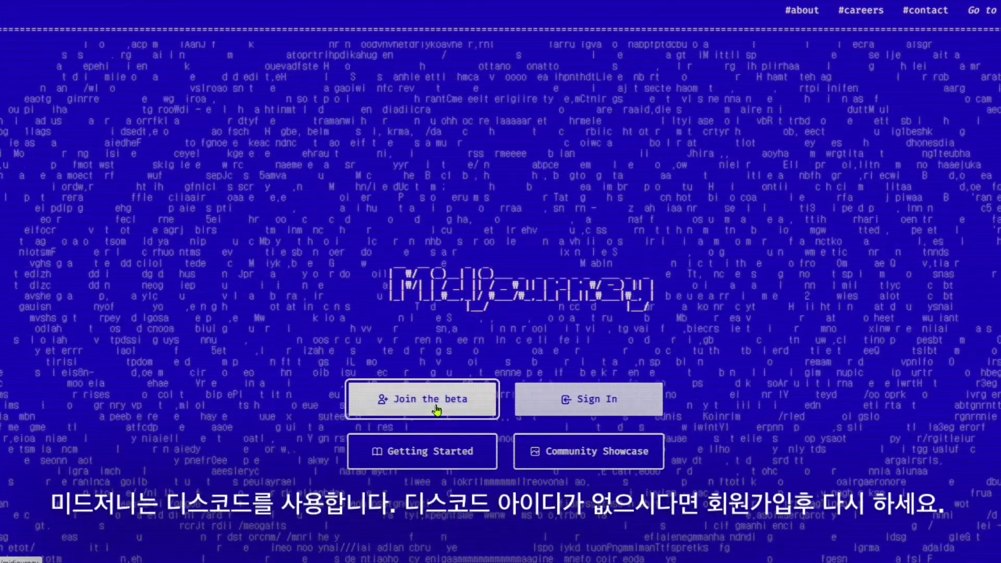
{"action": "left_click", "coordinate": [436, 410]}
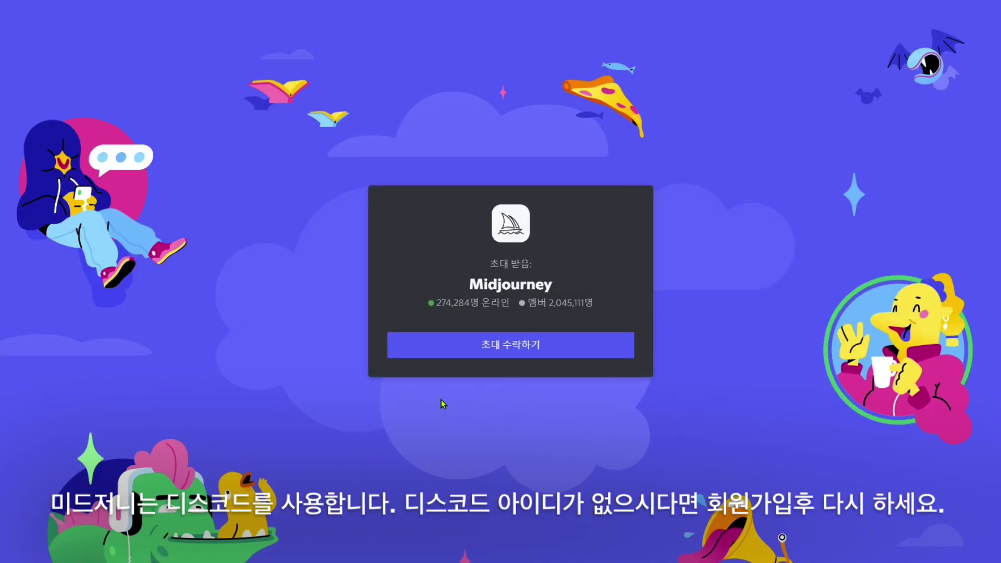
{"action": "left_click", "coordinate": [522, 350]}
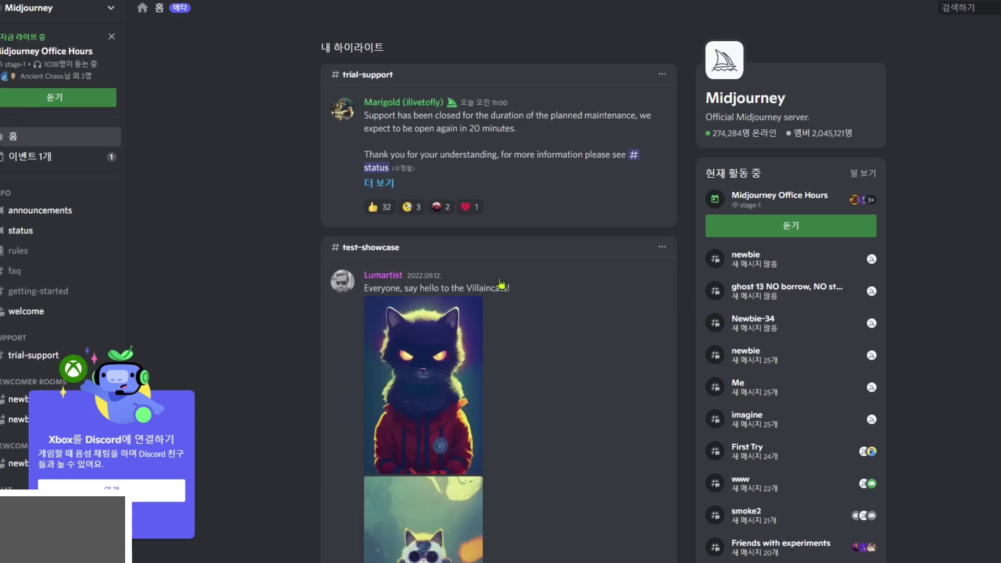
{"action": "left_click", "coordinate": [203, 433]}
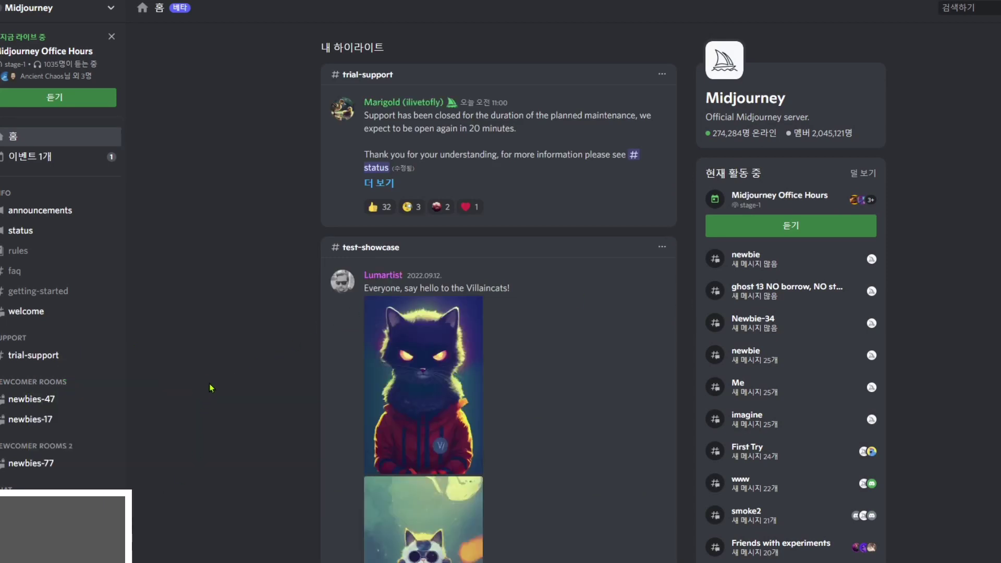
{"action": "scroll", "coordinate": [209, 386], "scroll_direction": "down", "scroll_amount": 2}
{"action": "scroll", "coordinate": [106, 389], "scroll_direction": "down", "scroll_amount": 1}
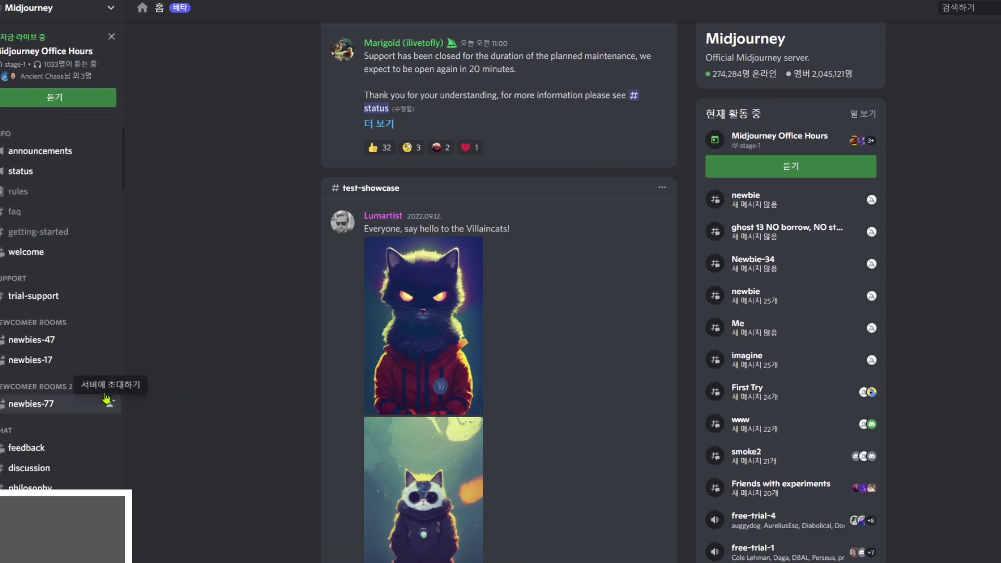
{"action": "scroll", "coordinate": [83, 344], "scroll_direction": "down", "scroll_amount": 4}
{"action": "mouse_move", "coordinate": [31, 280]}
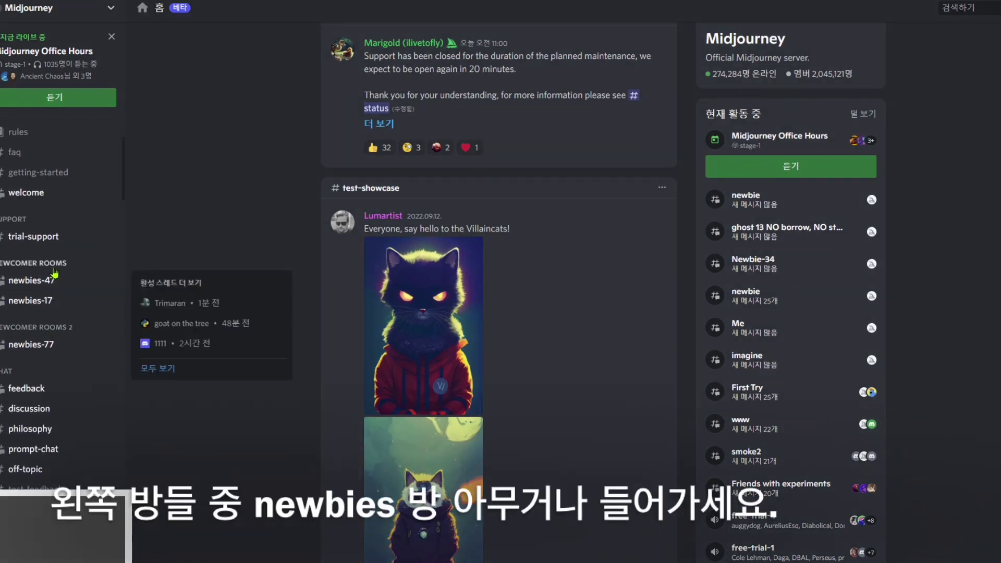
{"action": "left_click", "coordinate": [38, 306]}
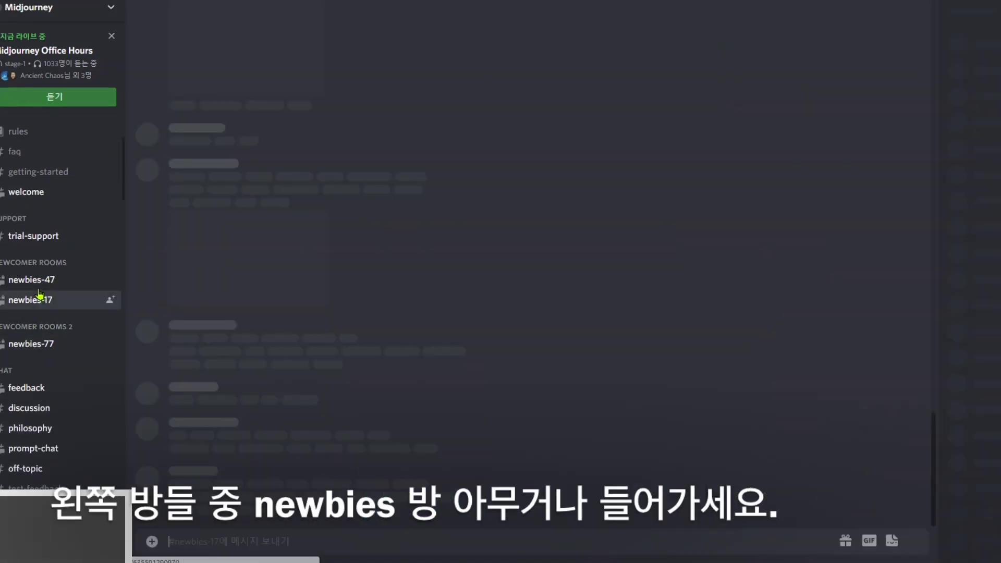
{"action": "left_click", "coordinate": [28, 346]}
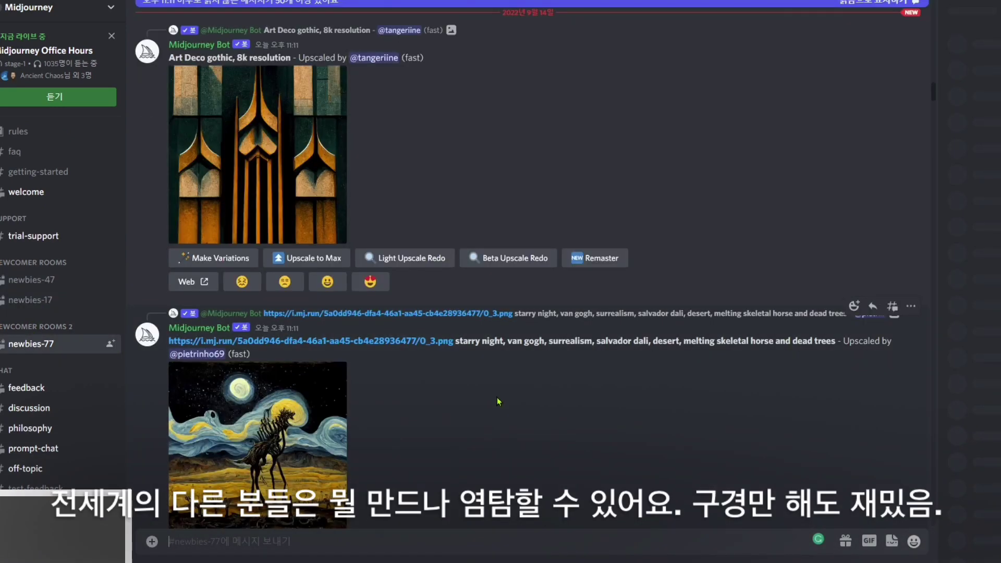
{"action": "scroll", "coordinate": [498, 402], "scroll_direction": "up", "scroll_amount": 5}
{"action": "scroll", "coordinate": [499, 399], "scroll_direction": "down", "scroll_amount": 8}
{"action": "scroll", "coordinate": [502, 397], "scroll_direction": "down", "scroll_amount": 5}
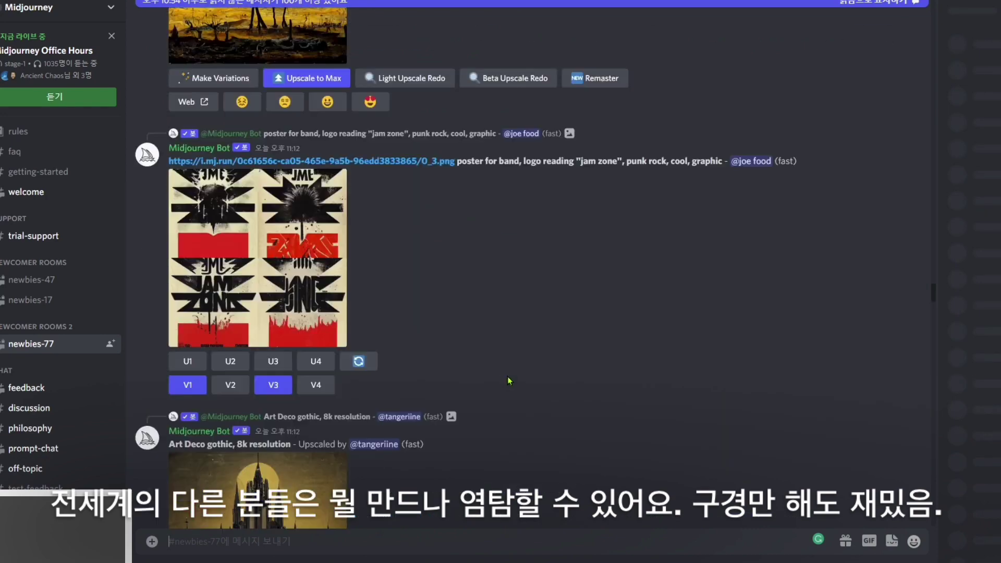
{"action": "scroll", "coordinate": [505, 391], "scroll_direction": "down", "scroll_amount": 3}
{"action": "scroll", "coordinate": [513, 381], "scroll_direction": "down", "scroll_amount": 3}
{"action": "scroll", "coordinate": [521, 373], "scroll_direction": "down", "scroll_amount": 2}
{"action": "scroll", "coordinate": [524, 370], "scroll_direction": "down", "scroll_amount": 5}
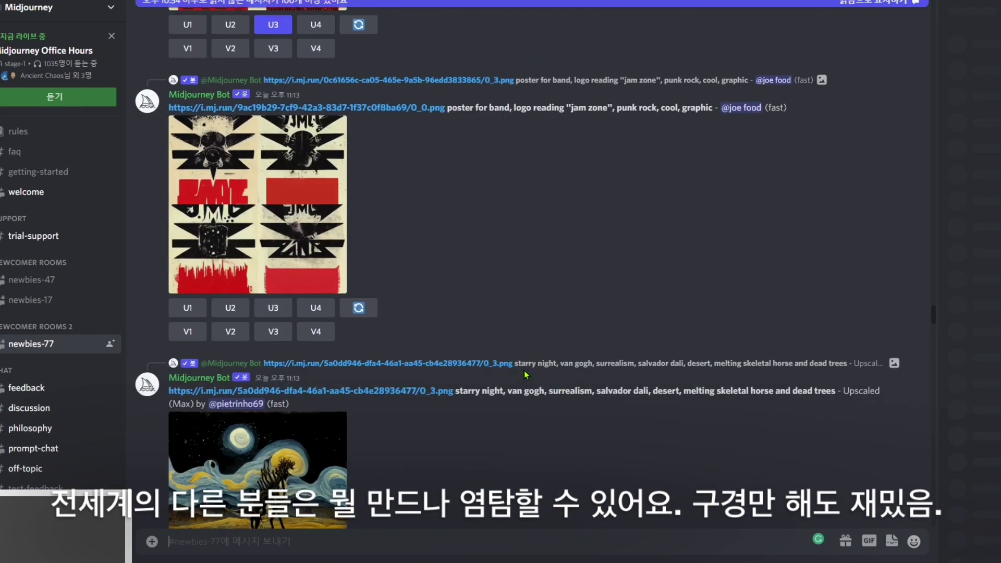
{"action": "scroll", "coordinate": [524, 370], "scroll_direction": "down", "scroll_amount": 5}
{"action": "scroll", "coordinate": [524, 370], "scroll_direction": "down", "scroll_amount": 5}
{"action": "scroll", "coordinate": [525, 372], "scroll_direction": "down", "scroll_amount": 5}
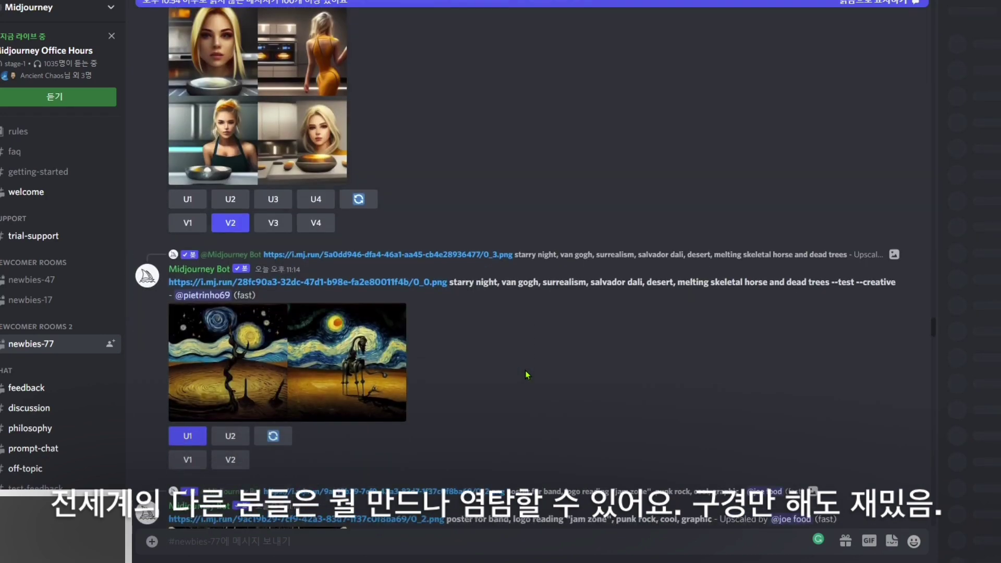
{"action": "scroll", "coordinate": [525, 375], "scroll_direction": "down", "scroll_amount": 5}
{"action": "scroll", "coordinate": [526, 375], "scroll_direction": "down", "scroll_amount": 5}
{"action": "scroll", "coordinate": [528, 377], "scroll_direction": "down", "scroll_amount": 5}
{"action": "scroll", "coordinate": [528, 377], "scroll_direction": "down", "scroll_amount": 3}
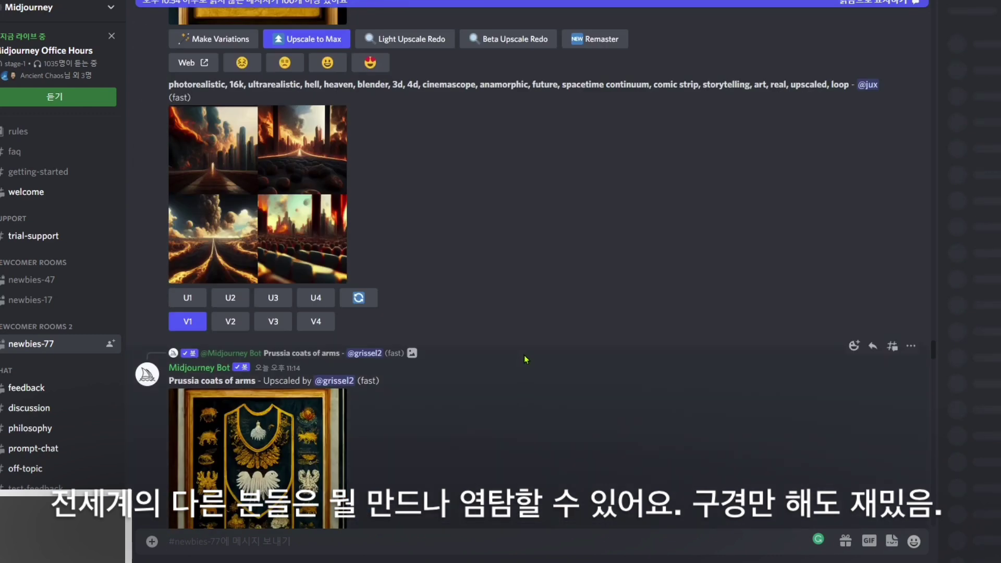
{"action": "scroll", "coordinate": [526, 372], "scroll_direction": "down", "scroll_amount": 5}
{"action": "scroll", "coordinate": [526, 368], "scroll_direction": "down", "scroll_amount": 5}
{"action": "scroll", "coordinate": [523, 365], "scroll_direction": "down", "scroll_amount": 5}
{"action": "scroll", "coordinate": [523, 364], "scroll_direction": "down", "scroll_amount": 5}
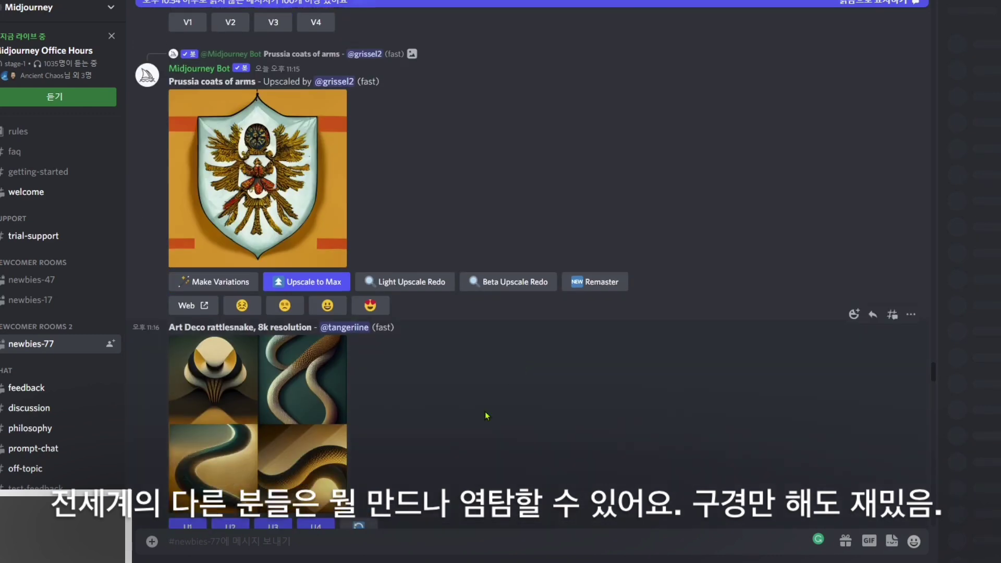
{"action": "scroll", "coordinate": [523, 365], "scroll_direction": "down", "scroll_amount": 10}
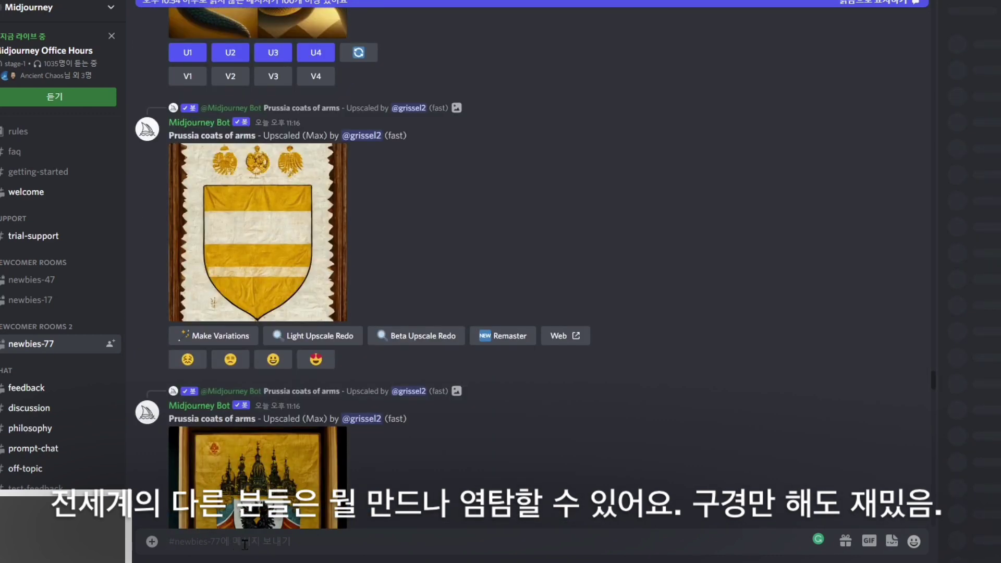
- Send /imagine 'a heaven gate in the sky' with cinematic light, stormy clouds, angels, fantasy art
{"action": "type", "text": "/"}
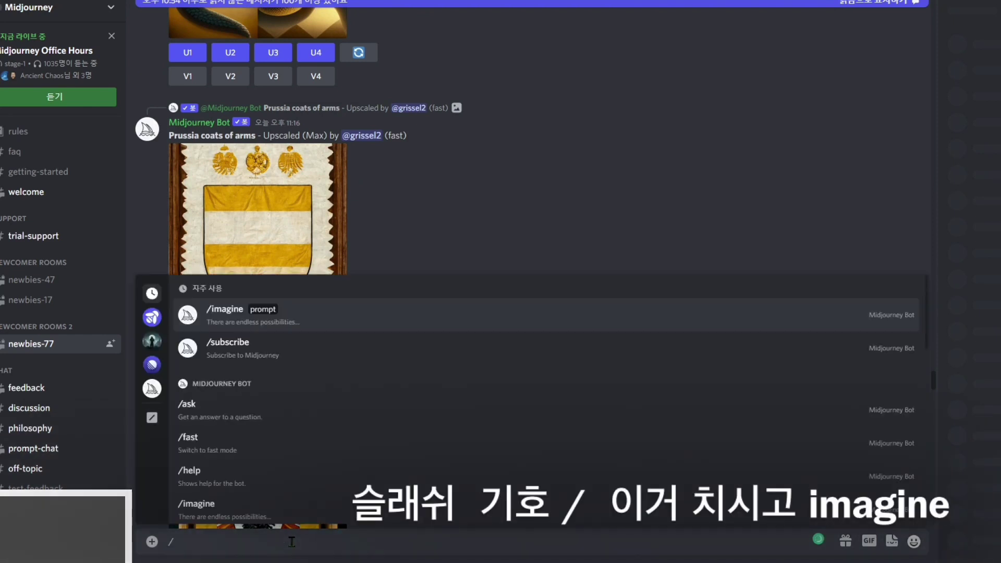
{"action": "left_click", "coordinate": [305, 315]}
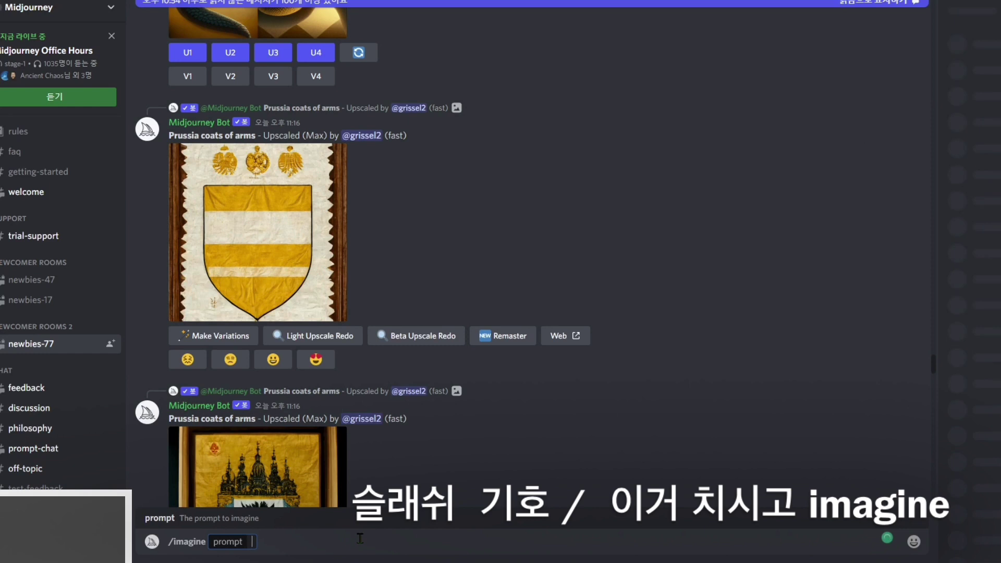
{"action": "type", "text": "여깁"}
{"action": "type", "text": "에 단어를 쓰세"}
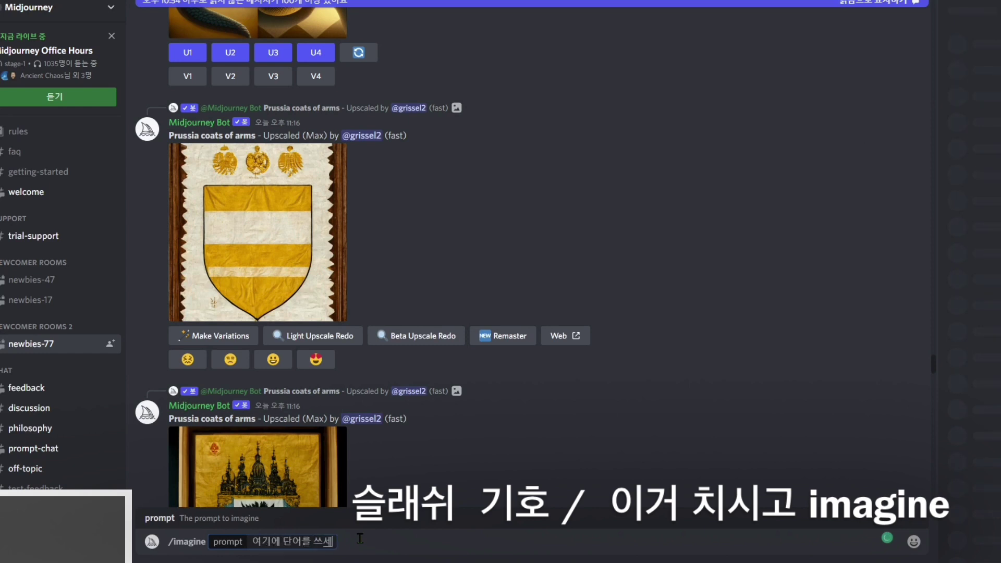
{"action": "type", "text": "요"}
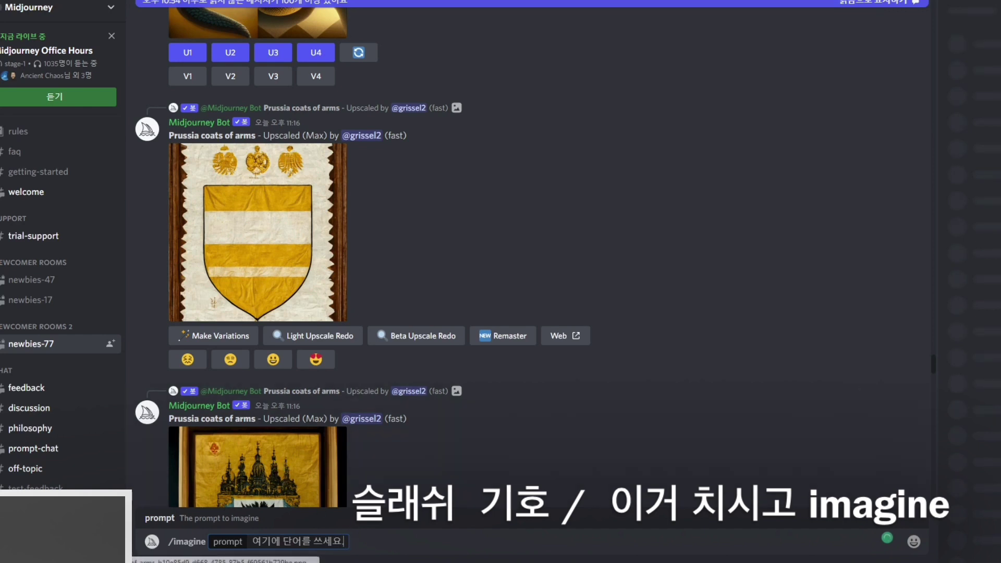
{"action": "type", "text": "."}
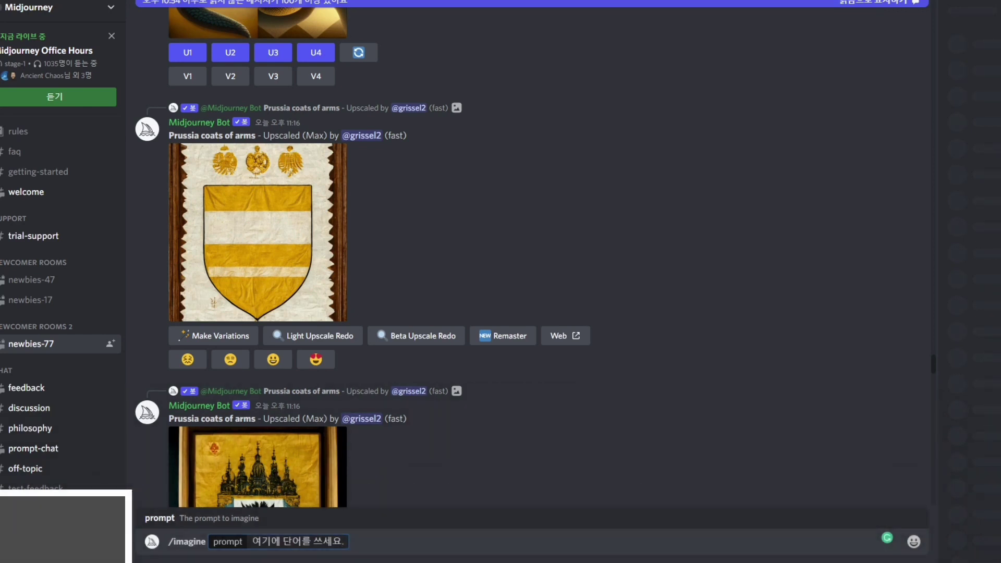
{"action": "type", "text": "ci"}
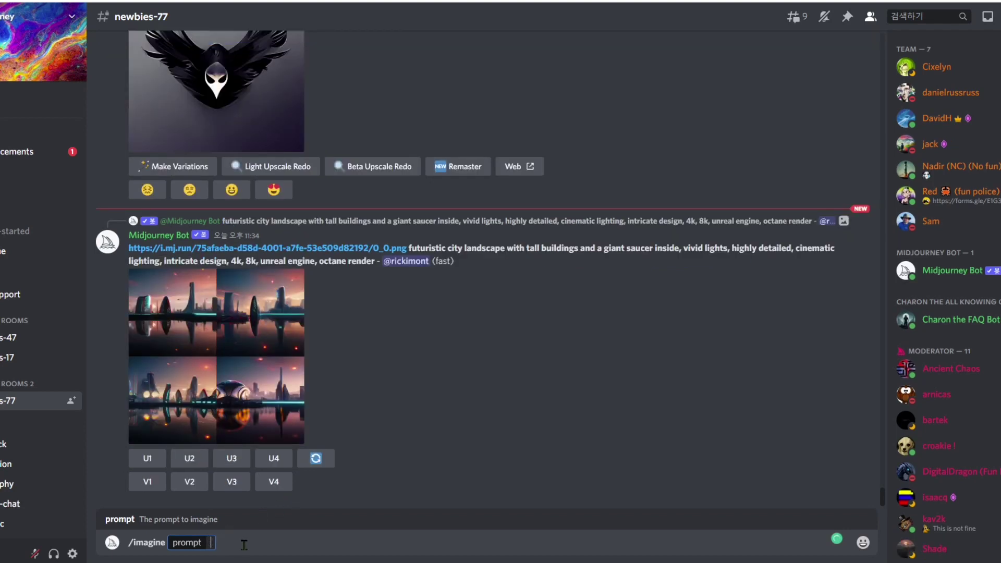
{"action": "type", "text": "nematic lighting, stormy clouds, angels, highly detailed, fantasy art"}
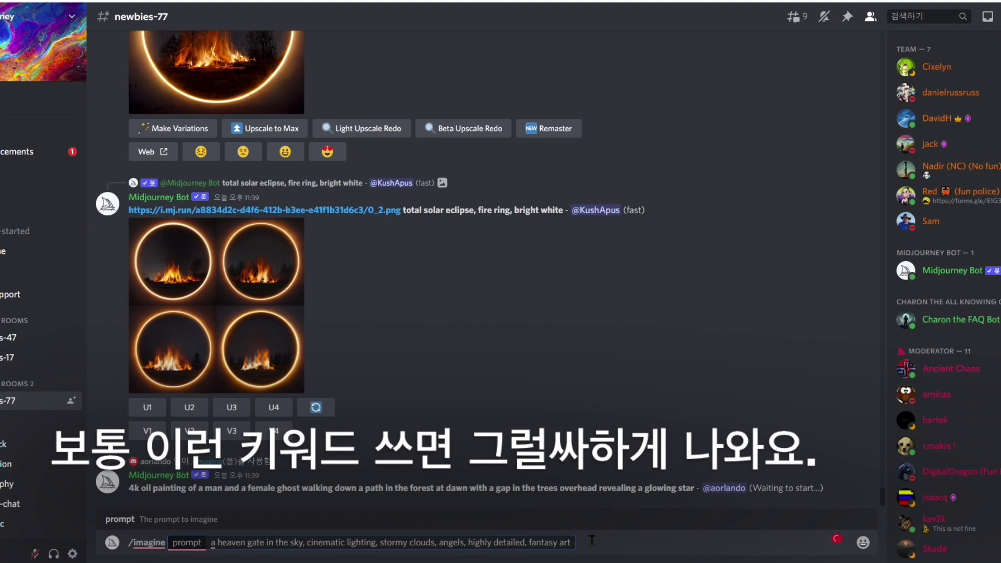
{"action": "key", "text": "Return"}
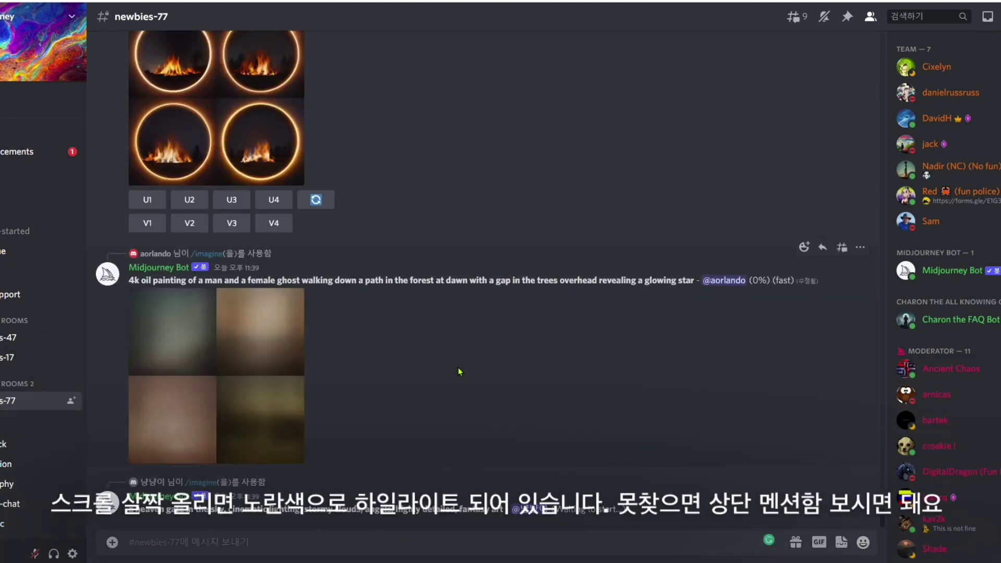
- Scroll newbies-77 to Midjourney Bot's finished four-image heaven-gate grid
{"action": "scroll", "coordinate": [379, 344], "scroll_direction": "up", "scroll_amount": 5}
{"action": "scroll", "coordinate": [379, 331], "scroll_direction": "up", "scroll_amount": 3}
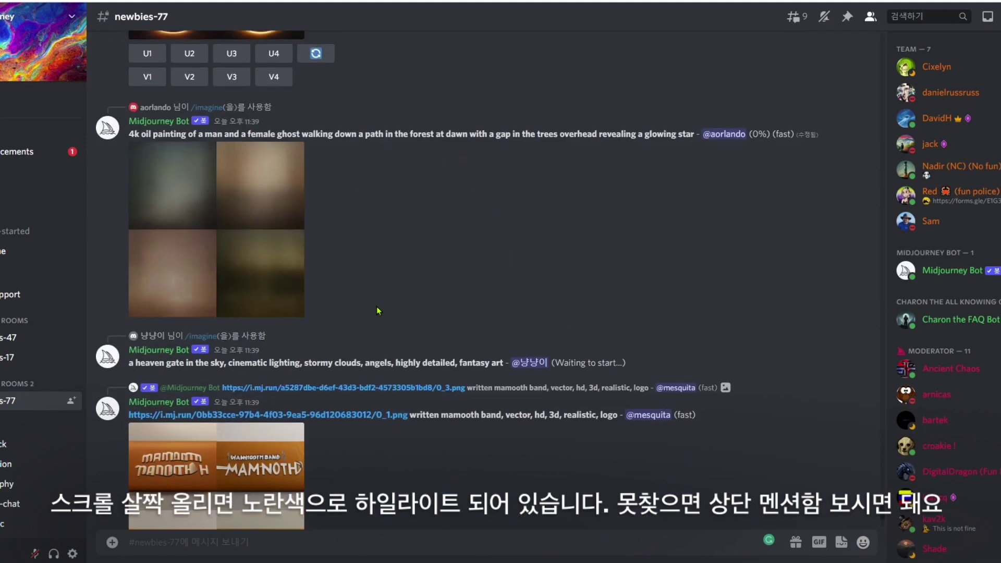
{"action": "scroll", "coordinate": [381, 319], "scroll_direction": "up", "scroll_amount": 2}
{"action": "scroll", "coordinate": [360, 326], "scroll_direction": "down", "scroll_amount": 4}
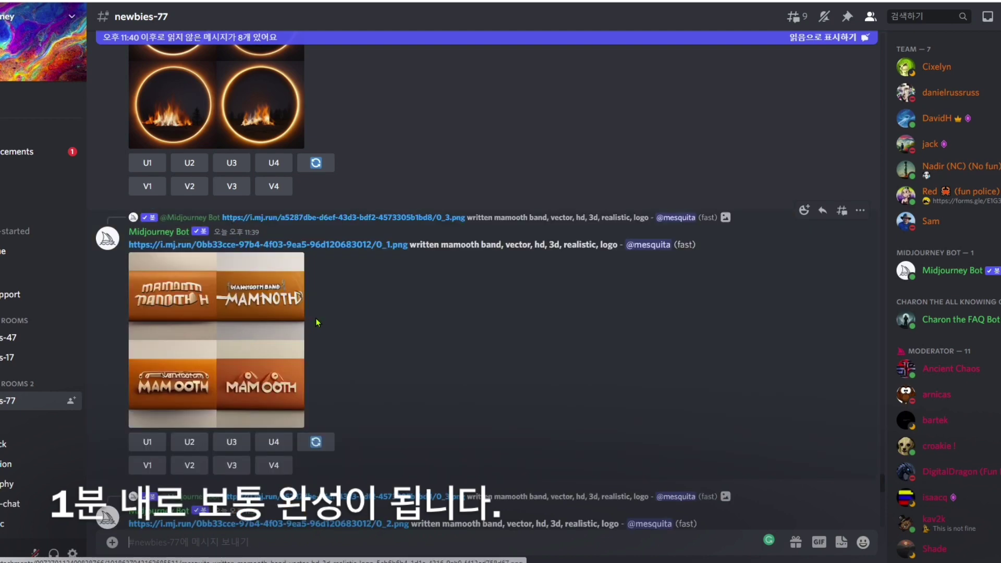
{"action": "scroll", "coordinate": [402, 322], "scroll_direction": "up", "scroll_amount": 2}
{"action": "scroll", "coordinate": [341, 263], "scroll_direction": "up", "scroll_amount": 5}
{"action": "scroll", "coordinate": [405, 273], "scroll_direction": "down", "scroll_amount": 10}
{"action": "scroll", "coordinate": [409, 277], "scroll_direction": "down", "scroll_amount": 2}
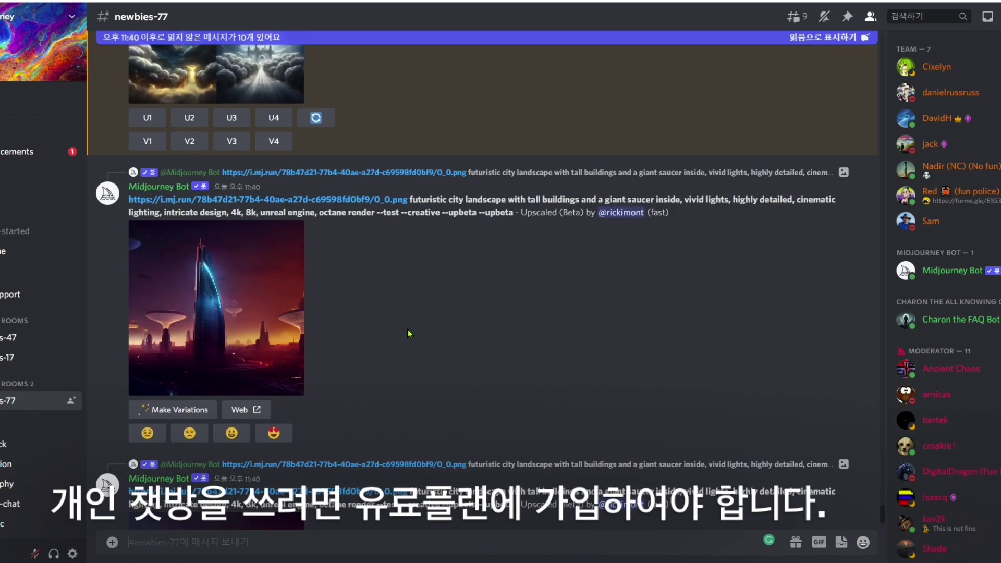
{"action": "scroll", "coordinate": [312, 235], "scroll_direction": "down", "scroll_amount": 2}
{"action": "mouse_move", "coordinate": [220, 197]}
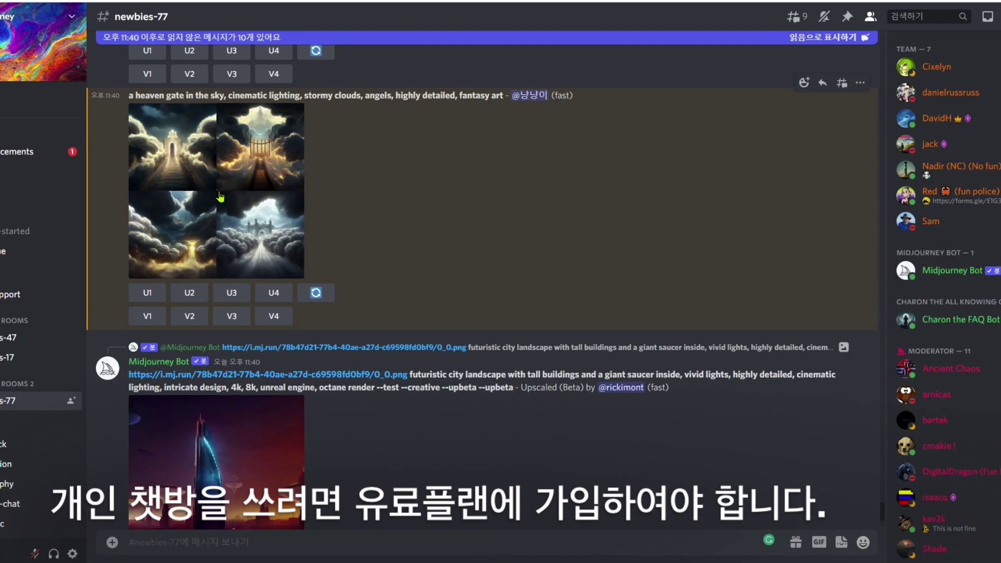
- Enlarge the heaven-gate grid and view it at full original size
{"action": "left_click", "coordinate": [220, 197]}
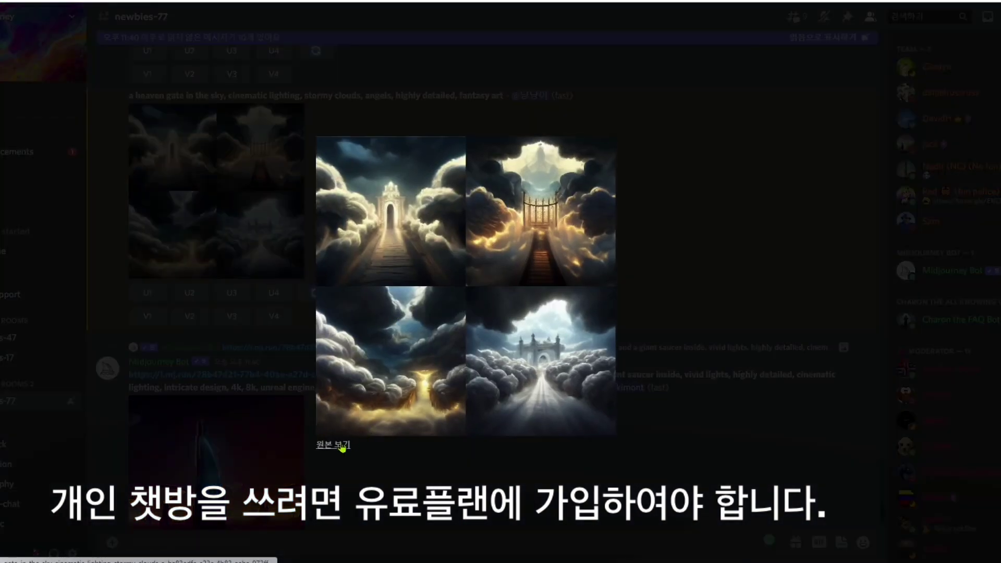
{"action": "left_click", "coordinate": [333, 447]}
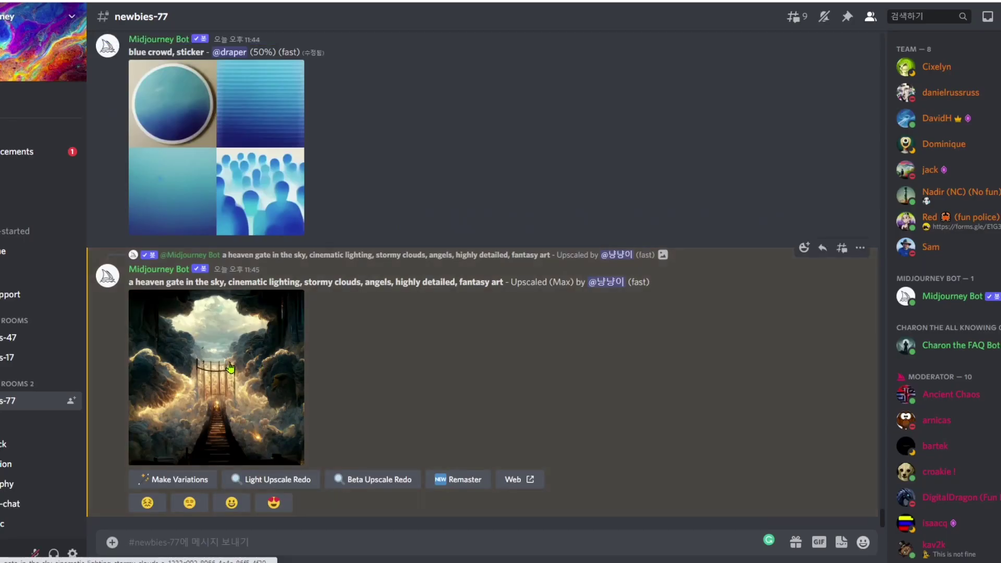
- Enlarge the upscaled heaven-gate image and open its full-size original
{"action": "left_click", "coordinate": [229, 375]}
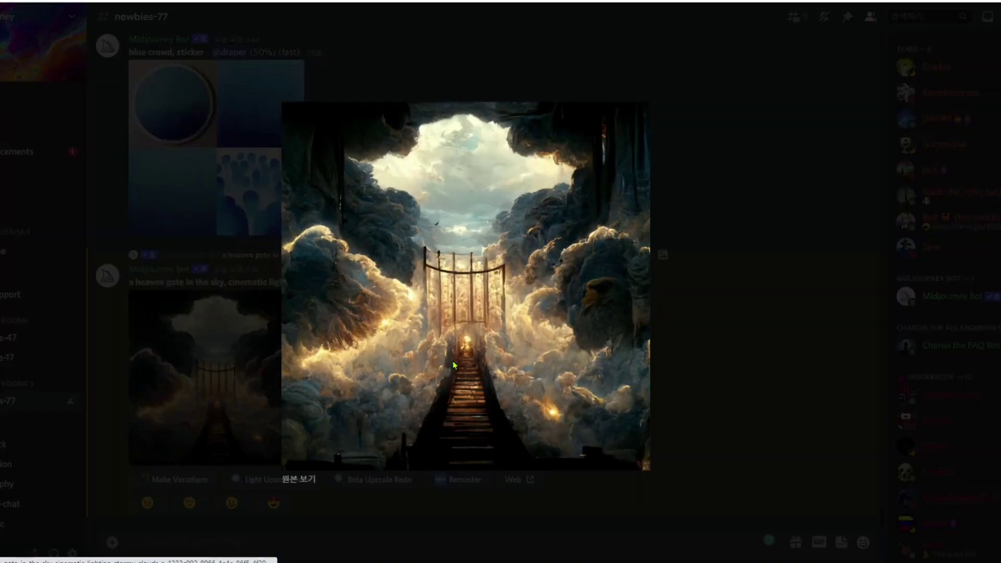
{"action": "left_click", "coordinate": [297, 479]}
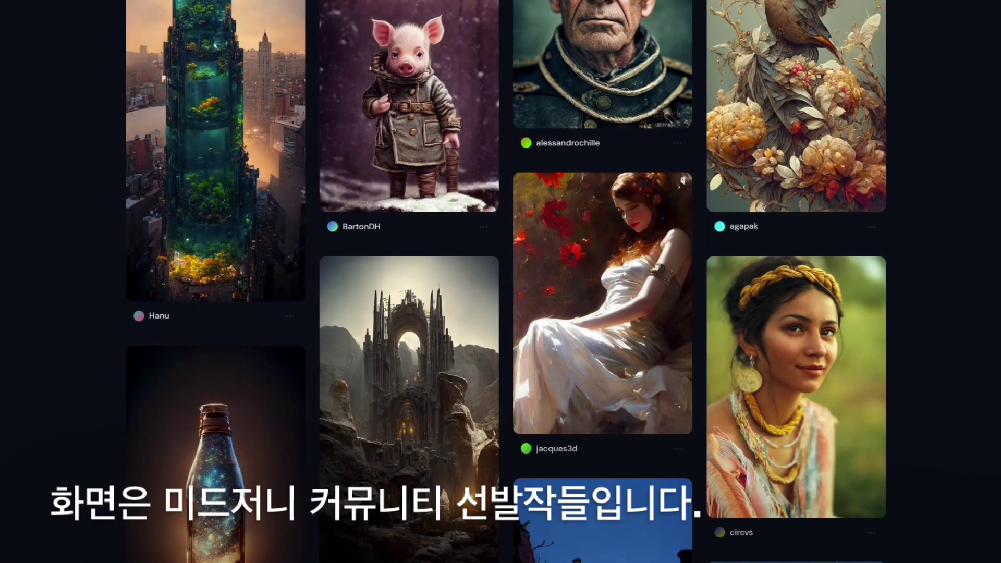
{"action": "scroll", "coordinate": [995, 266], "scroll_direction": "down", "scroll_amount": 10}
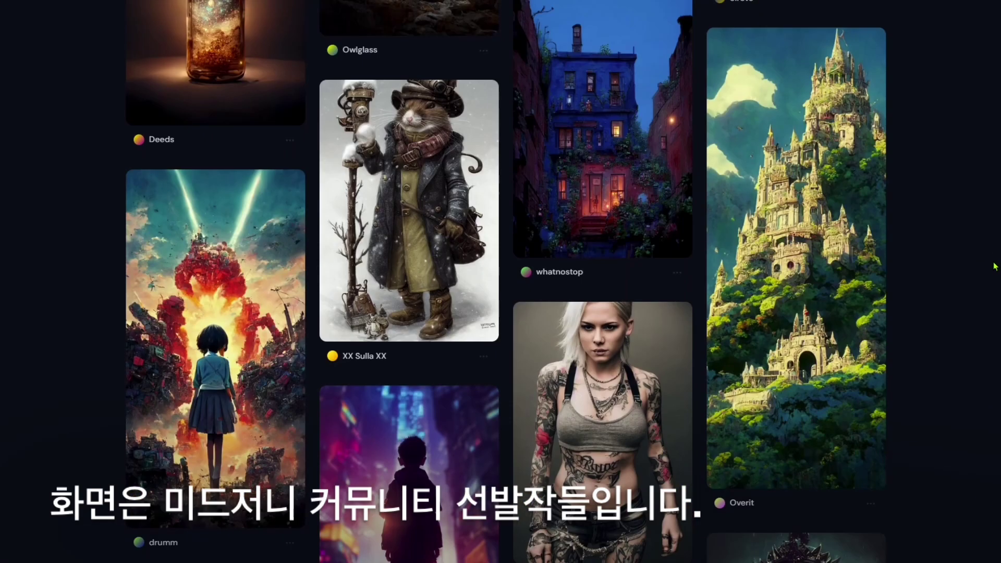
{"action": "scroll", "coordinate": [995, 267], "scroll_direction": "down", "scroll_amount": 5}
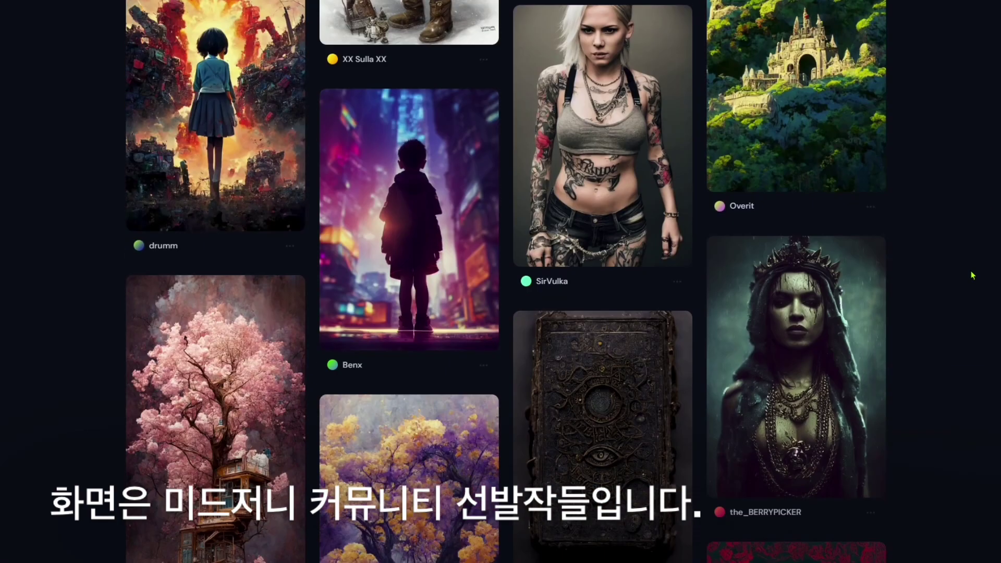
{"action": "scroll", "coordinate": [972, 275], "scroll_direction": "up", "scroll_amount": 5}
{"action": "scroll", "coordinate": [972, 275], "scroll_direction": "down", "scroll_amount": 5}
{"action": "scroll", "coordinate": [975, 276], "scroll_direction": "down", "scroll_amount": 10}
{"action": "scroll", "coordinate": [979, 278], "scroll_direction": "down", "scroll_amount": 5}
{"action": "scroll", "coordinate": [979, 278], "scroll_direction": "down", "scroll_amount": 5}
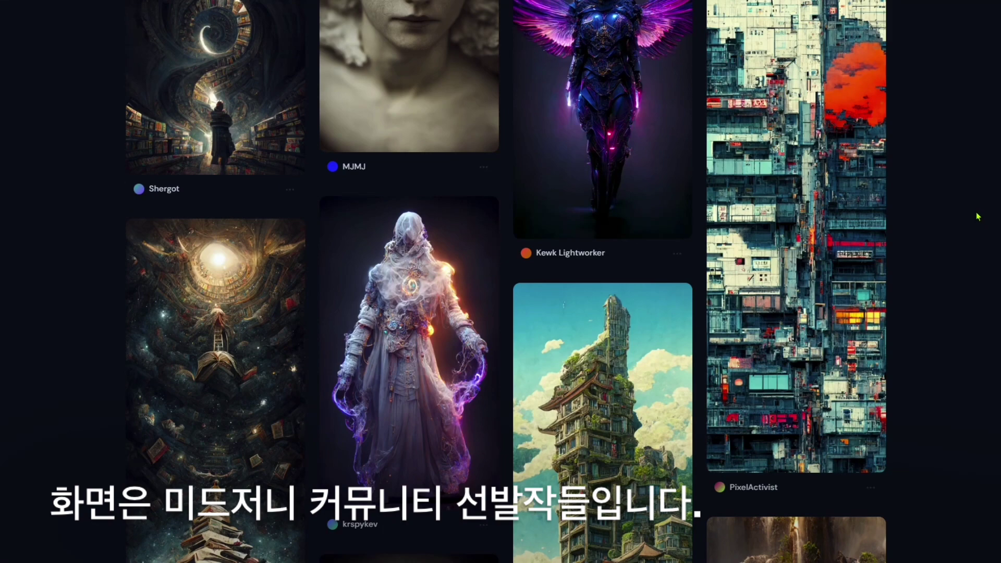
{"action": "scroll", "coordinate": [994, 219], "scroll_direction": "down", "scroll_amount": 5}
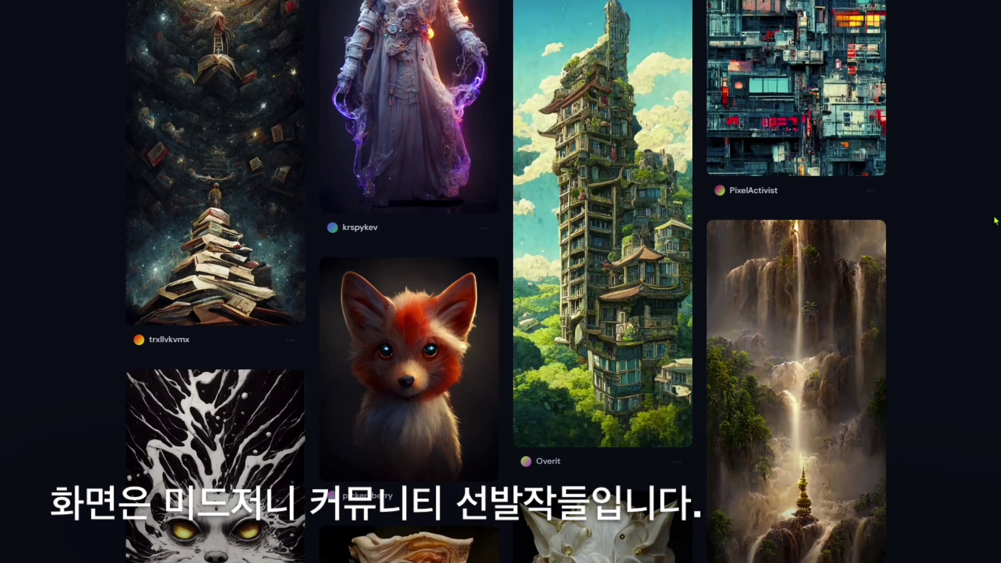
{"action": "scroll", "coordinate": [562, 309], "scroll_direction": "down", "scroll_amount": 5}
{"action": "scroll", "coordinate": [562, 309], "scroll_direction": "down", "scroll_amount": 3}
{"action": "scroll", "coordinate": [561, 308], "scroll_direction": "down", "scroll_amount": 5}
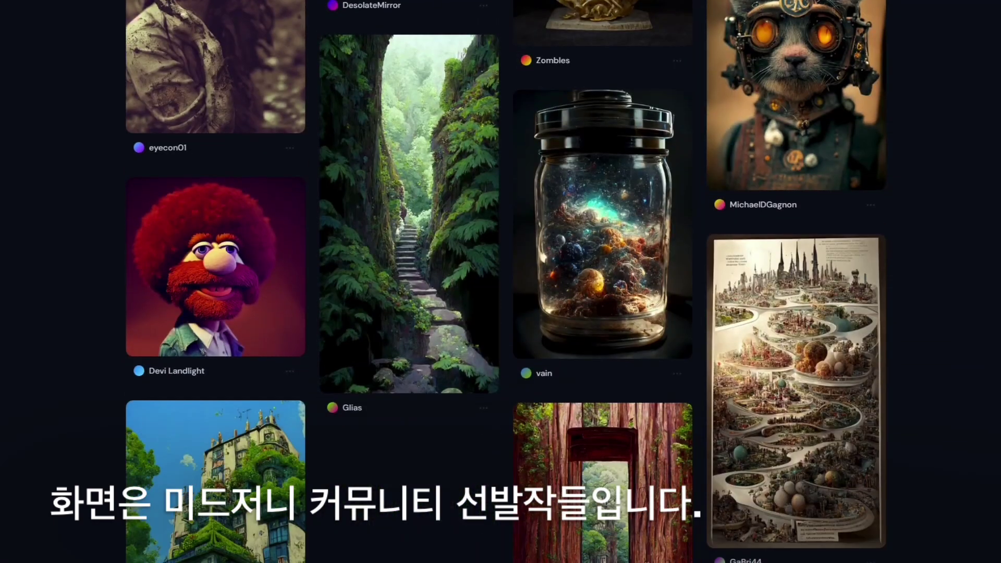